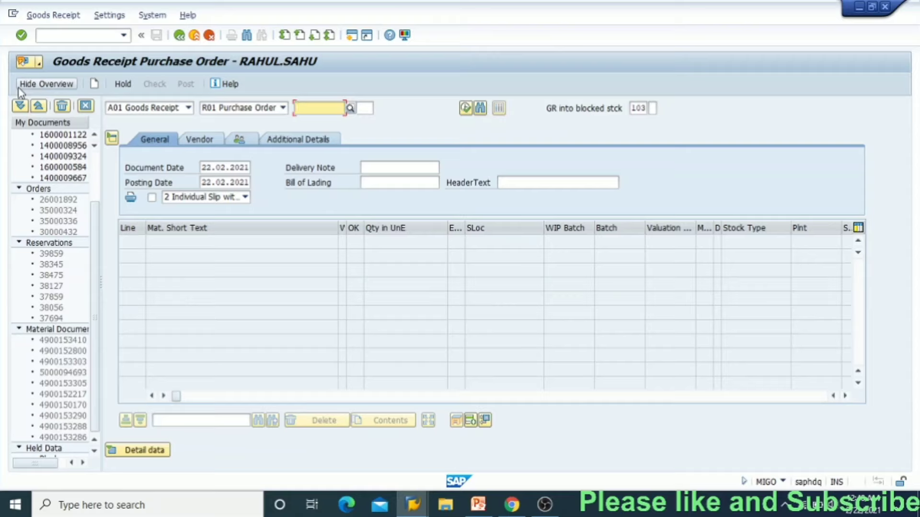
Step: Load the copied purchase order number for a Goods Receipt with Purchase Order as the reference
click(175, 108)
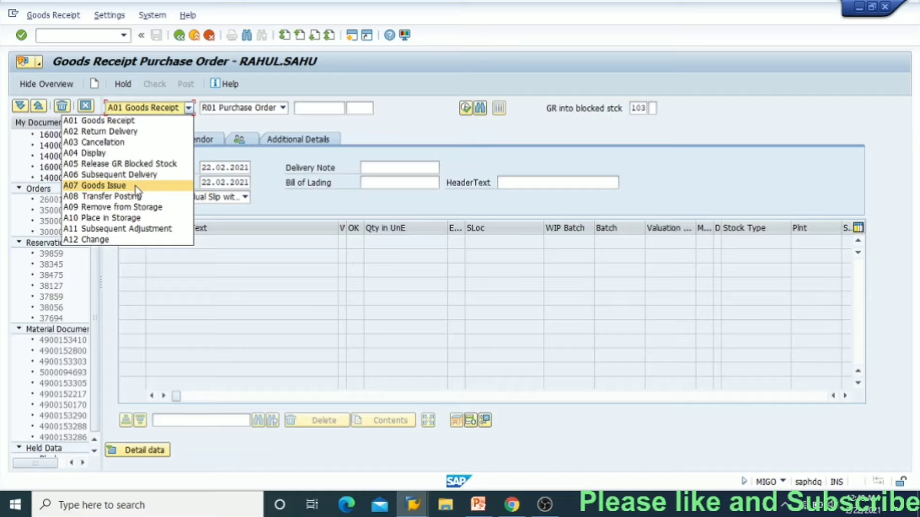
click(129, 124)
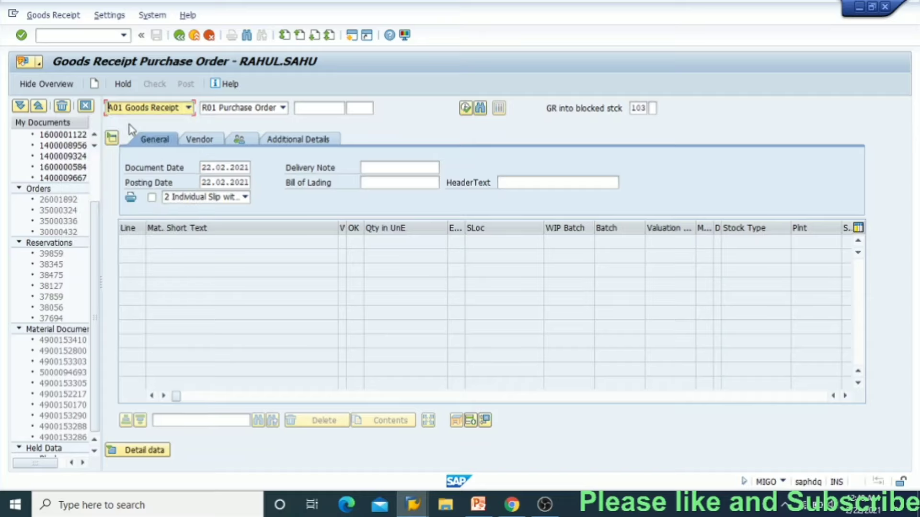
click(245, 110)
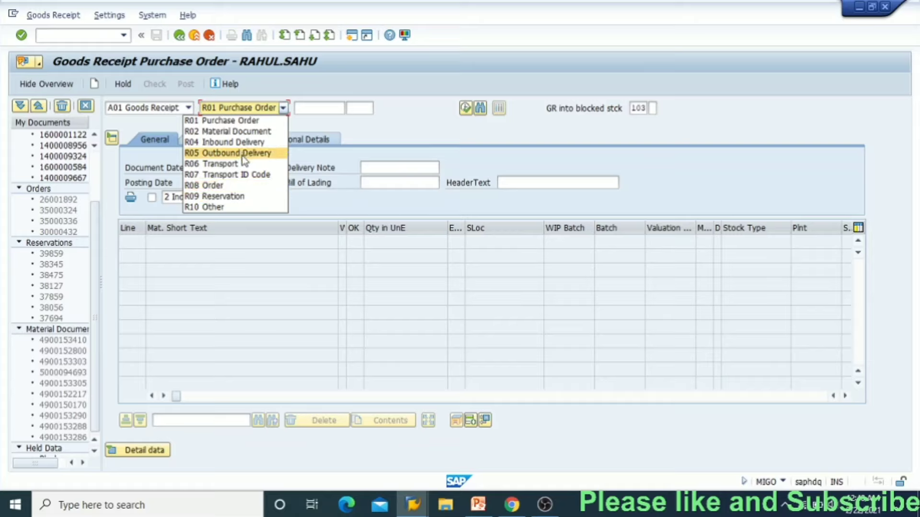
click(238, 120)
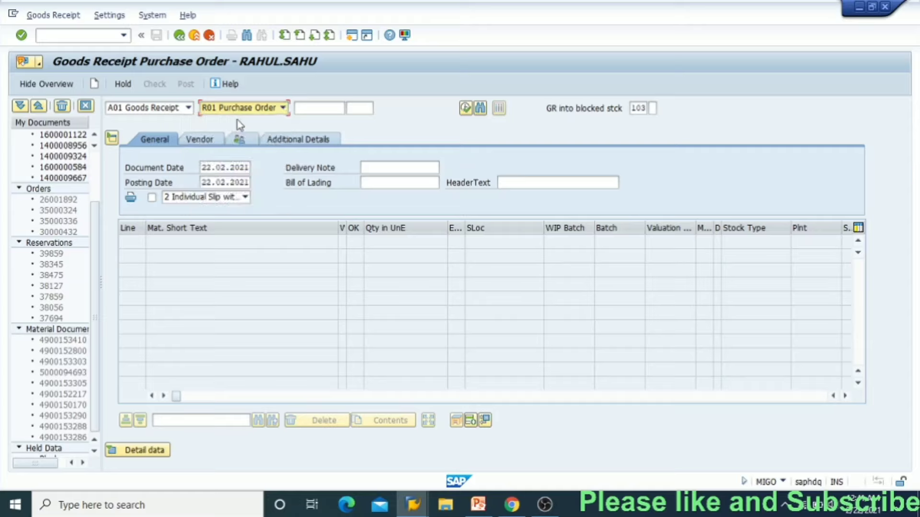
click(334, 109)
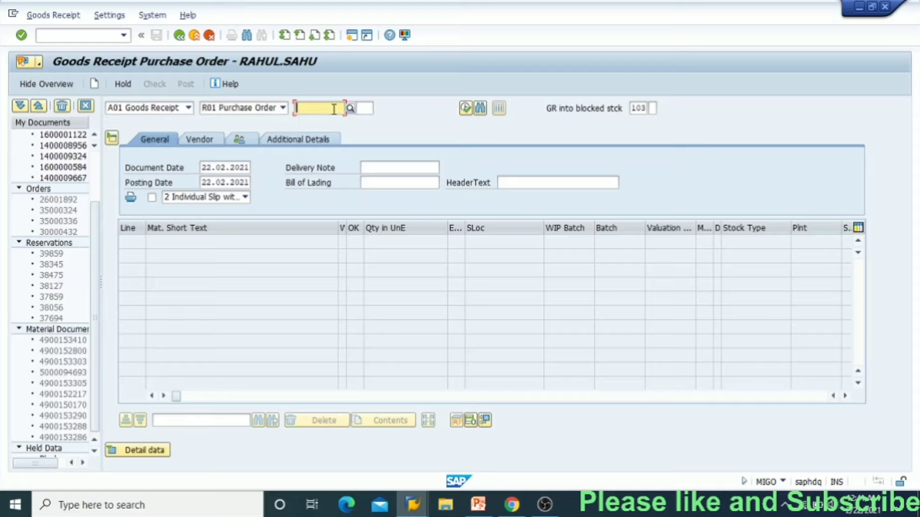
key(ctrl+v)
key(Return)
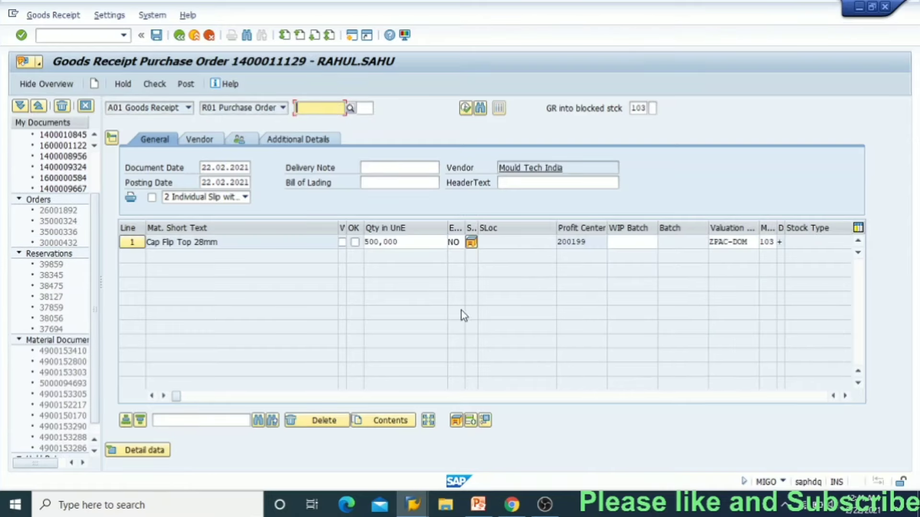
Step: Set the goods receipt's posting date to 01.04.2020
click(208, 167)
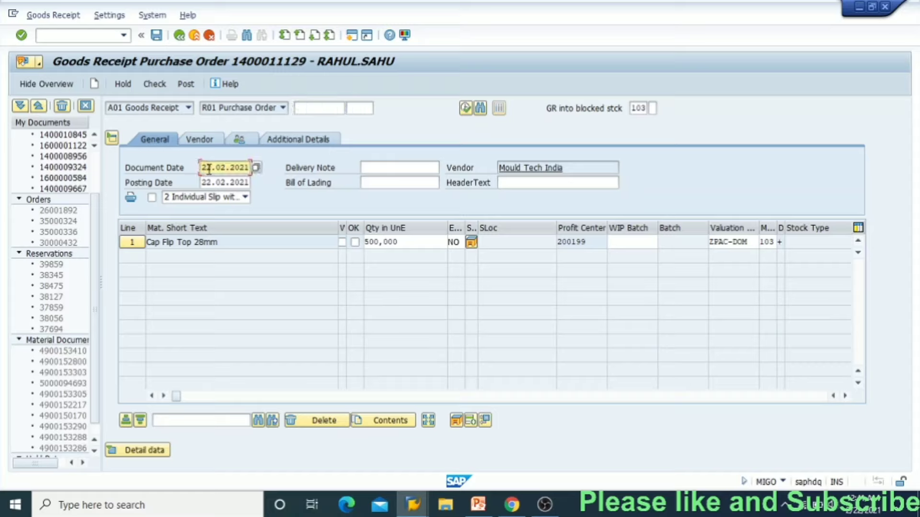
key(Tab)
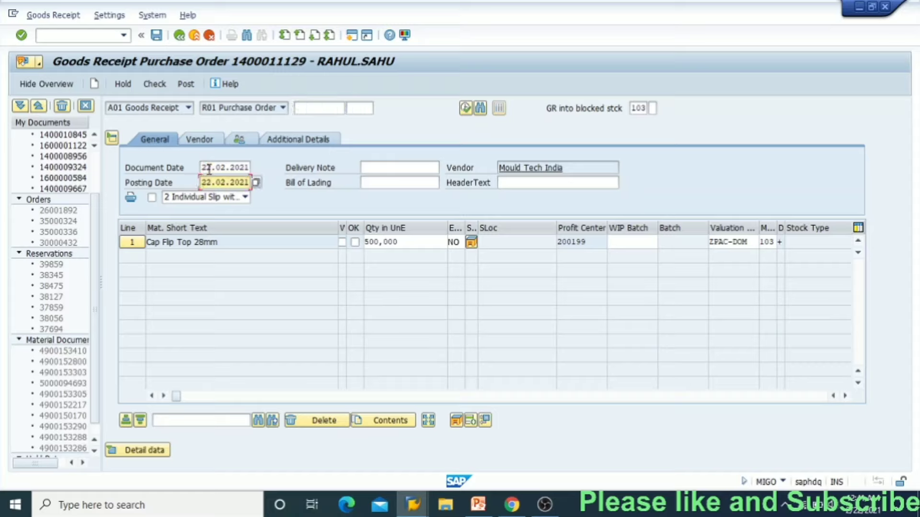
key(shift+Right)
key(shift+Right)
key(shift+Right)
key(shift+Right)
key(shift+Right)
key(shift+Right)
key(shift+Right)
key(shift+Right)
key(shift+Right)
key(shift+Right)
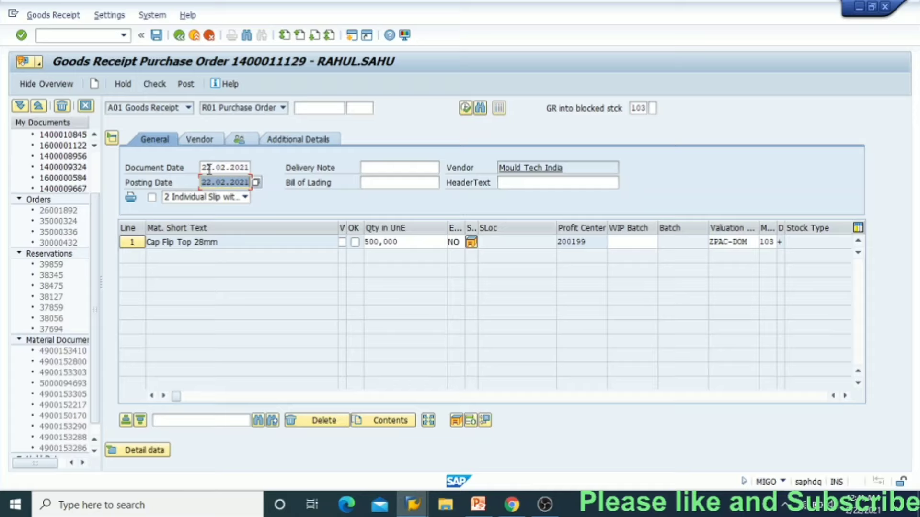
text(0104)
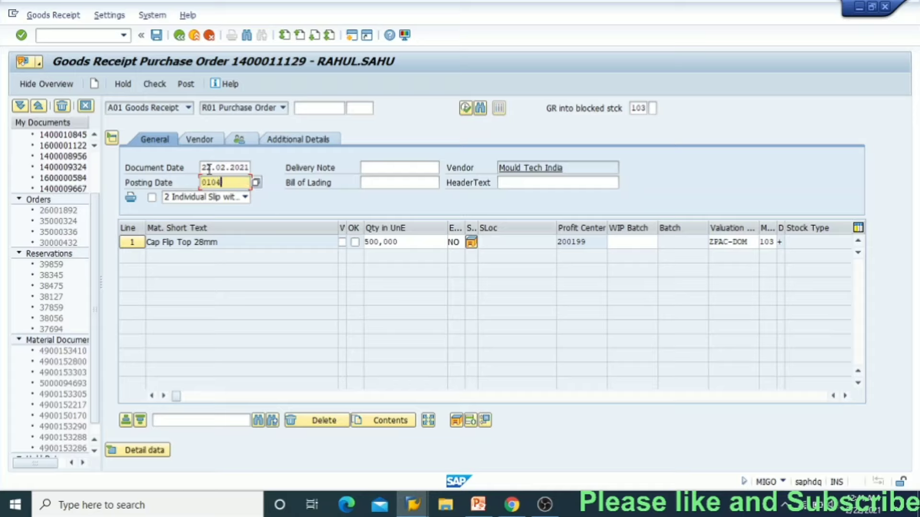
text(2020)
key(Tab)
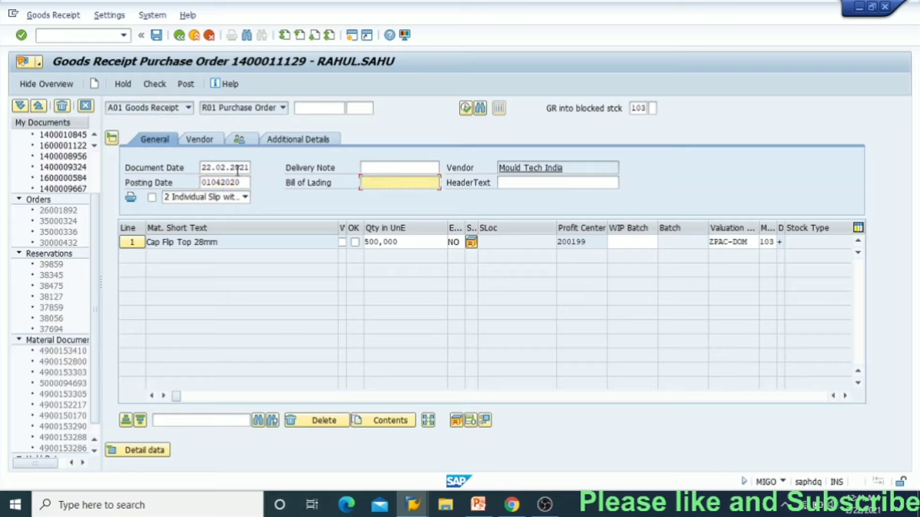
Step: Fill in the delivery note as "Invocie No." and the bill of lading as "Invoice No."
click(386, 171)
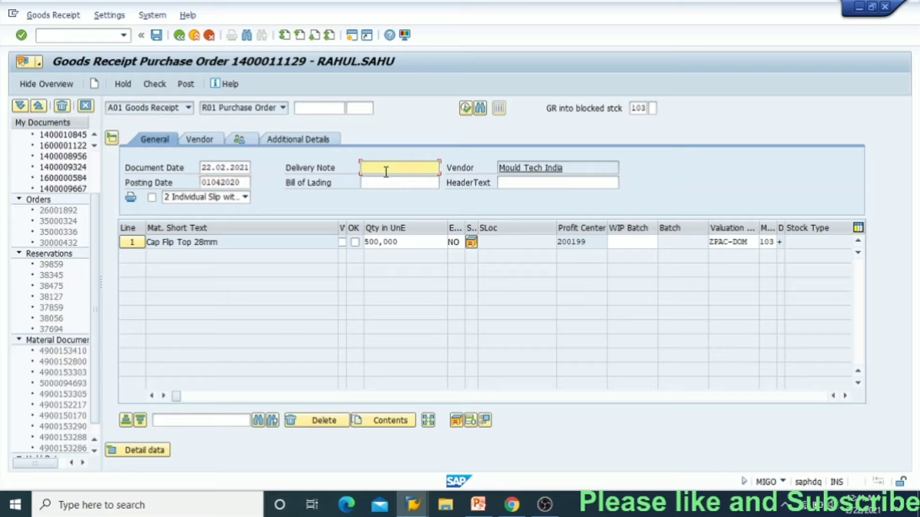
text(In)
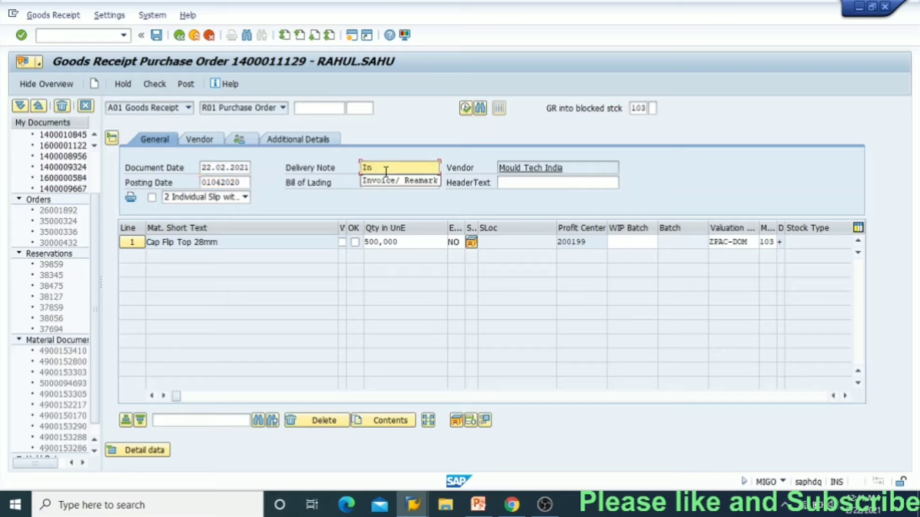
text(voice No.)
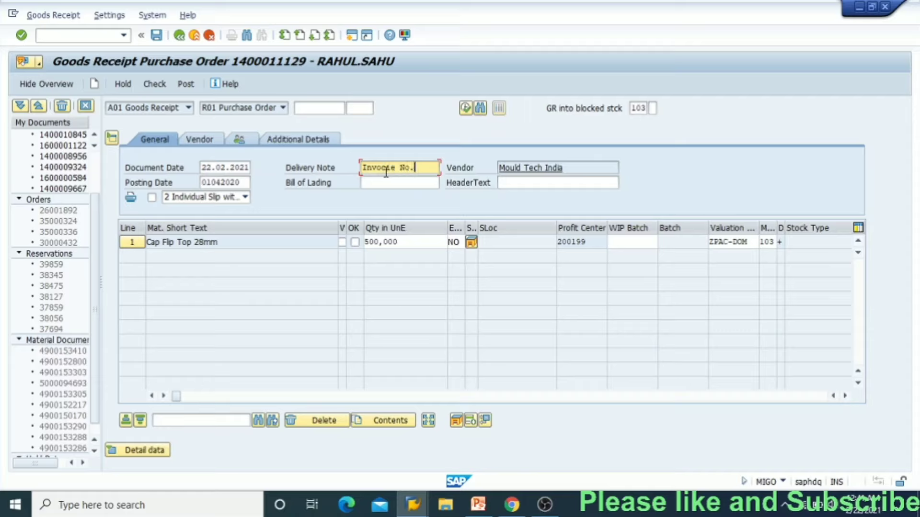
key(Tab)
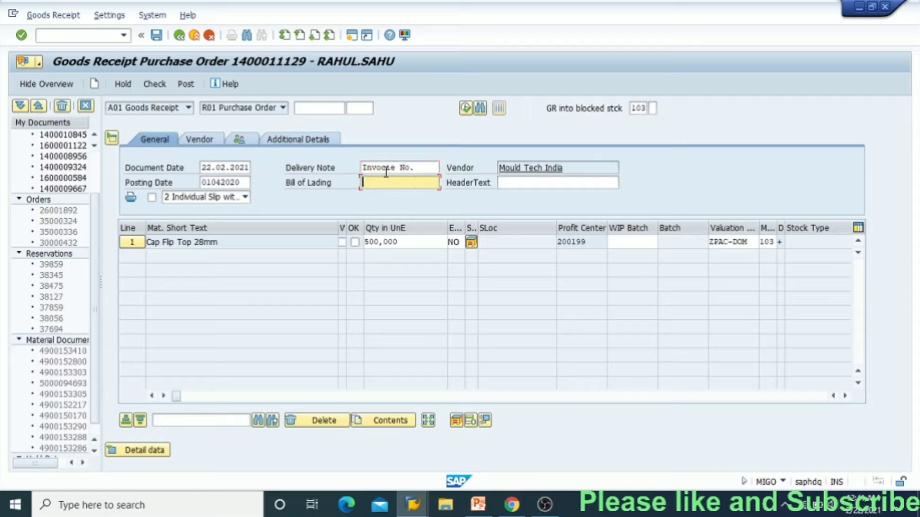
text(Invoice N)
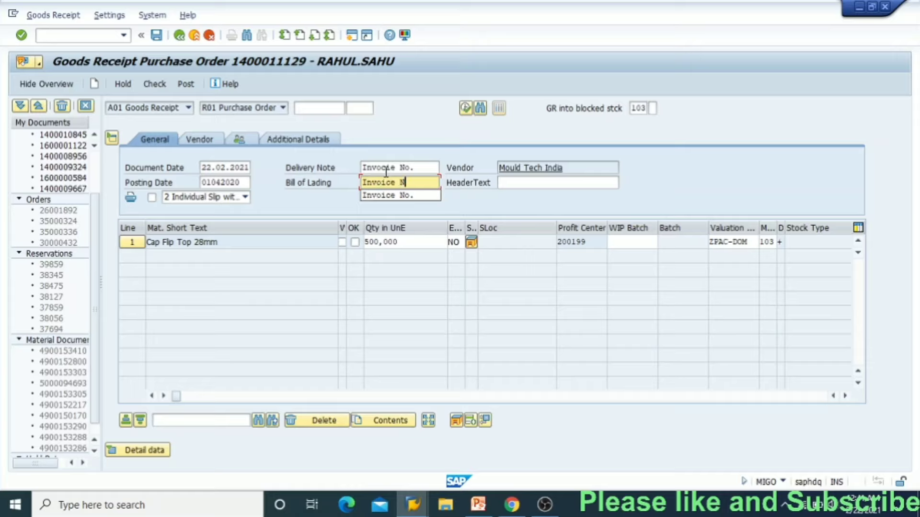
text(o.)
key(Tab)
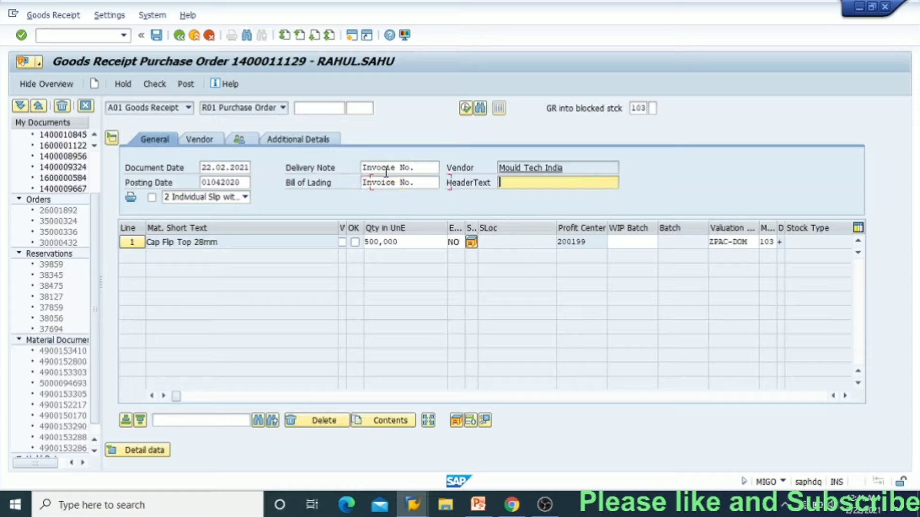
Step: Enter "Vehicle No." as the header text of the goods receipt
text(Veh)
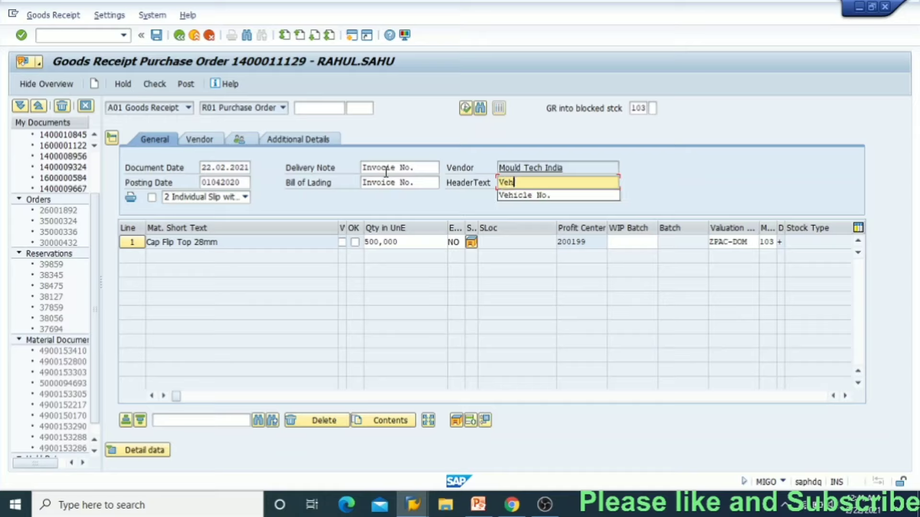
key(Down)
key(Return)
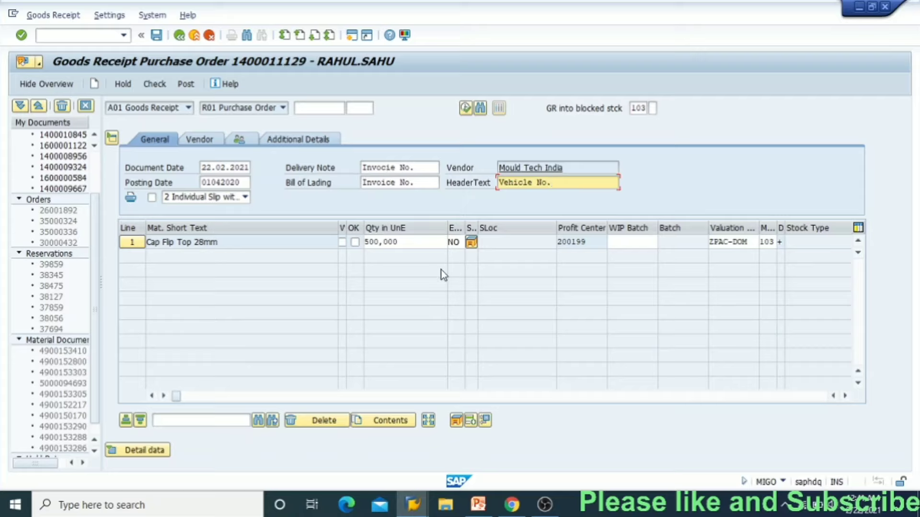
Step: Set the Cap Flip Top 28mm line's quantity to 10 and mark the item as OK
click(418, 242)
key(BackSpace)
key(BackSpace)
key(BackSpace)
key(BackSpace)
key(BackSpace)
key(BackSpace)
key(BackSpace)
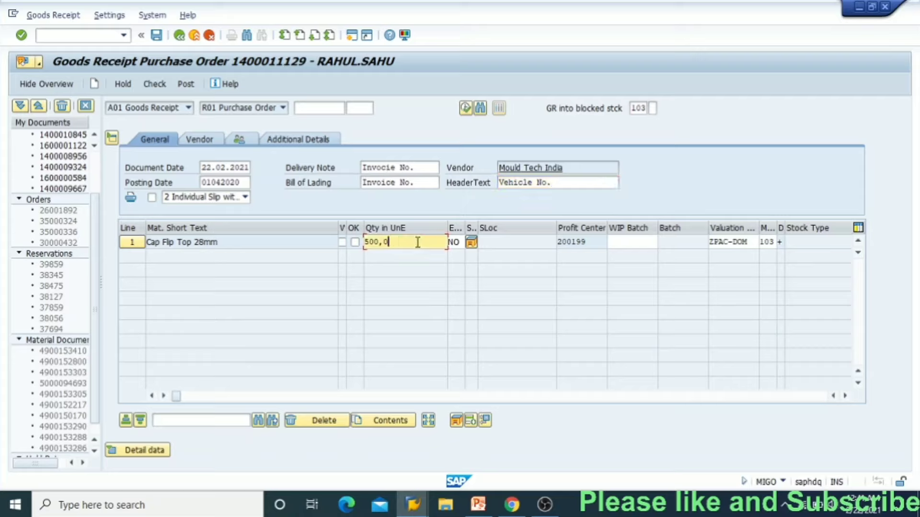
text(1)
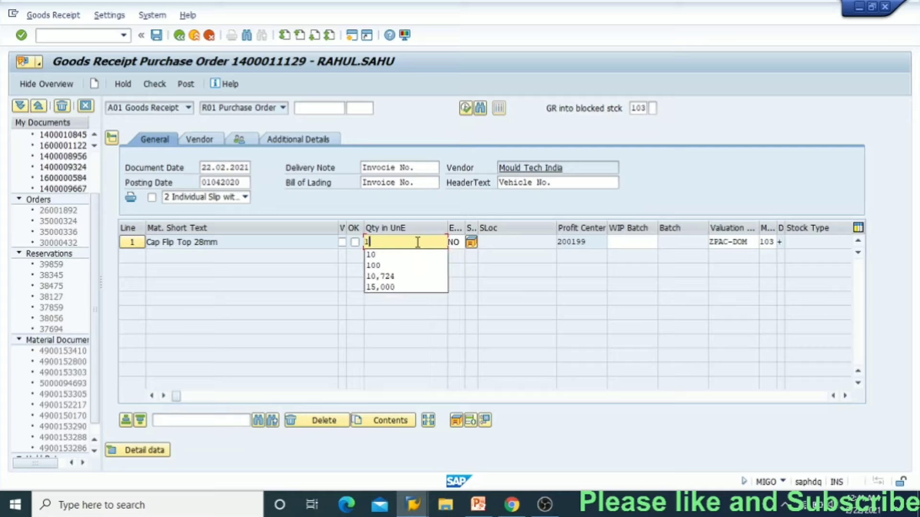
text(0)
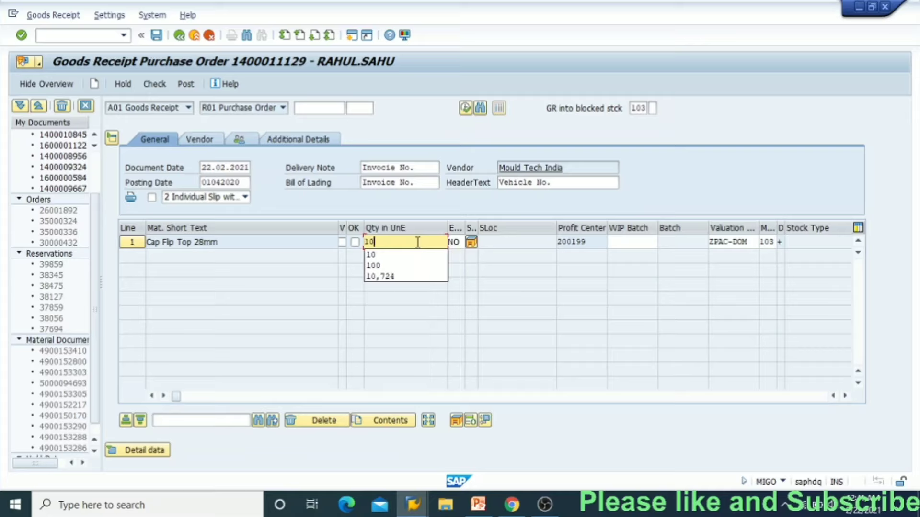
key(Return)
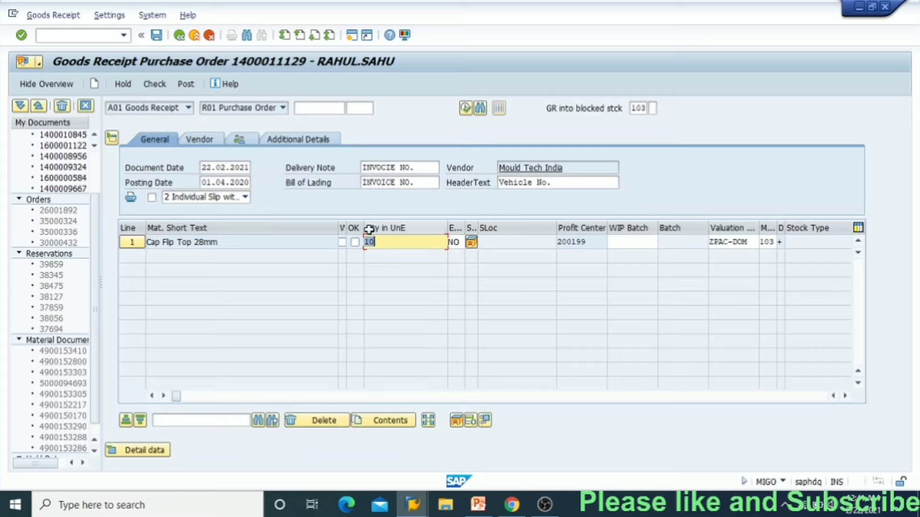
click(355, 242)
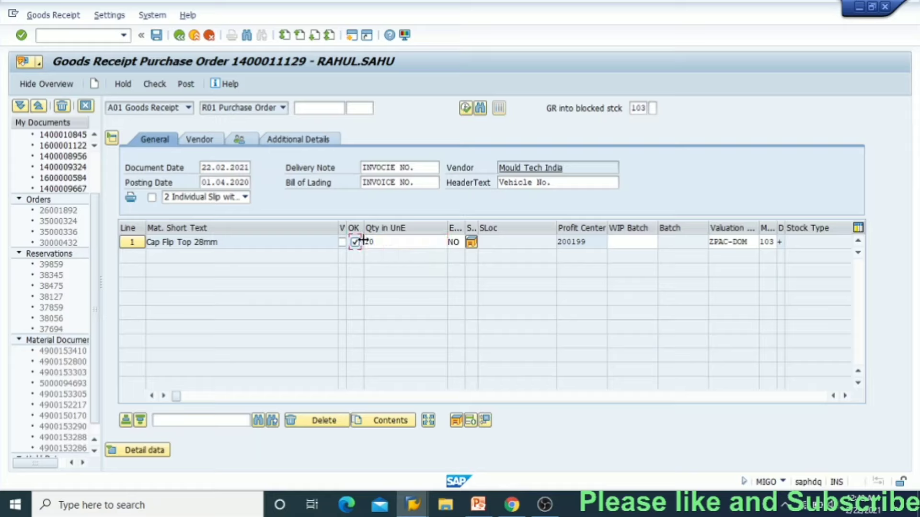
Step: Review the movement type, document and posting dates, delivery note, bill of lading and header text
click(630, 109)
key(Right)
key(Right)
click(242, 167)
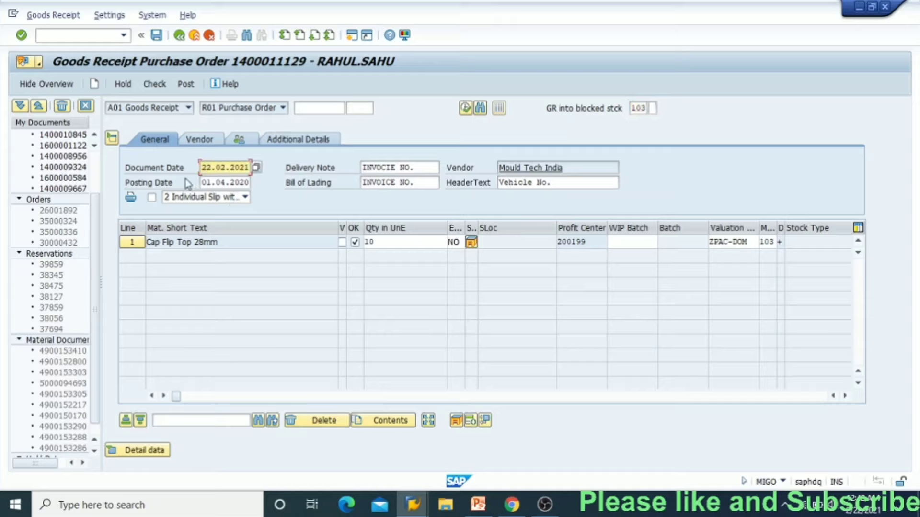
click(212, 182)
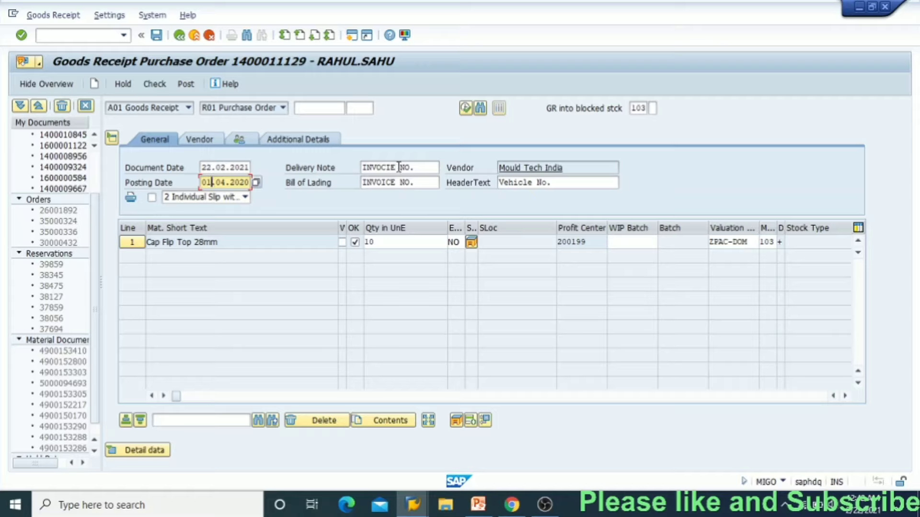
click(417, 167)
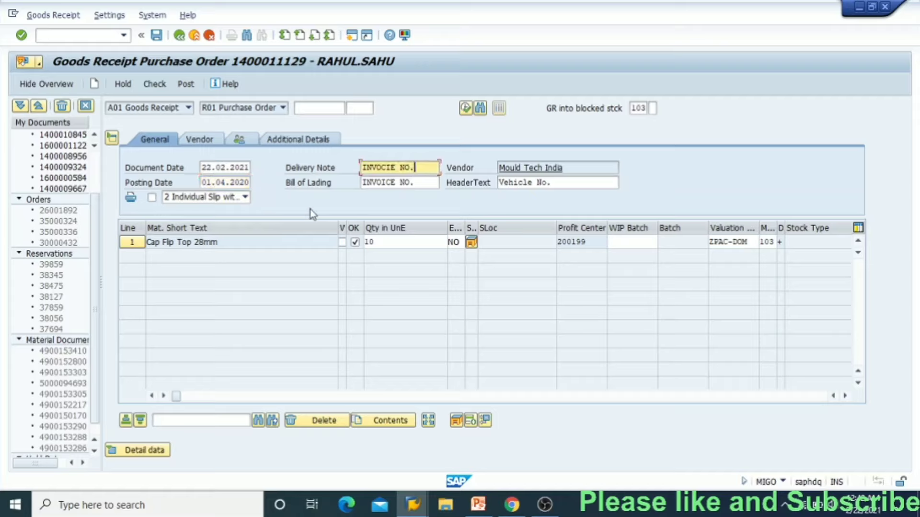
click(426, 184)
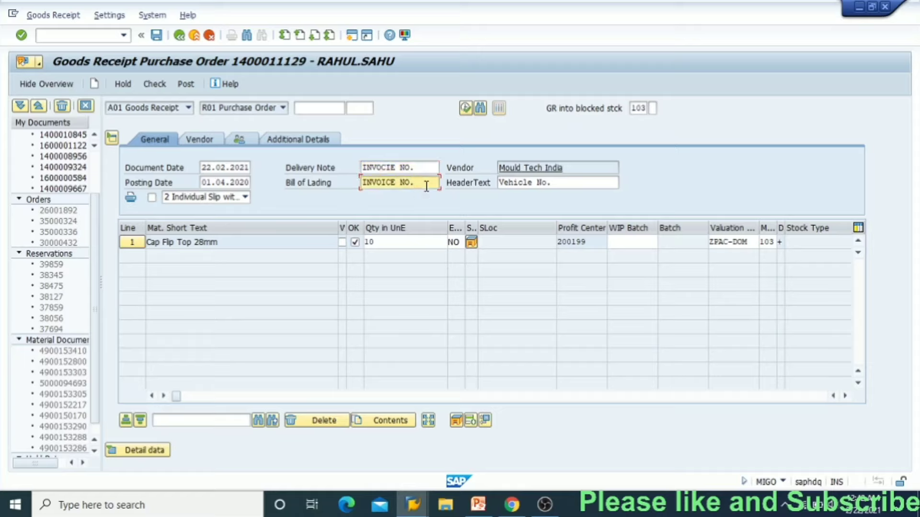
click(567, 182)
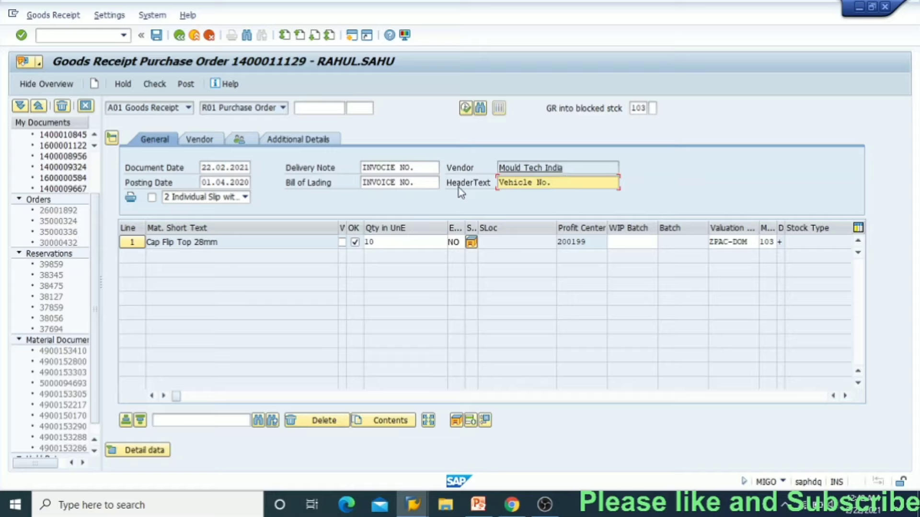
click(419, 182)
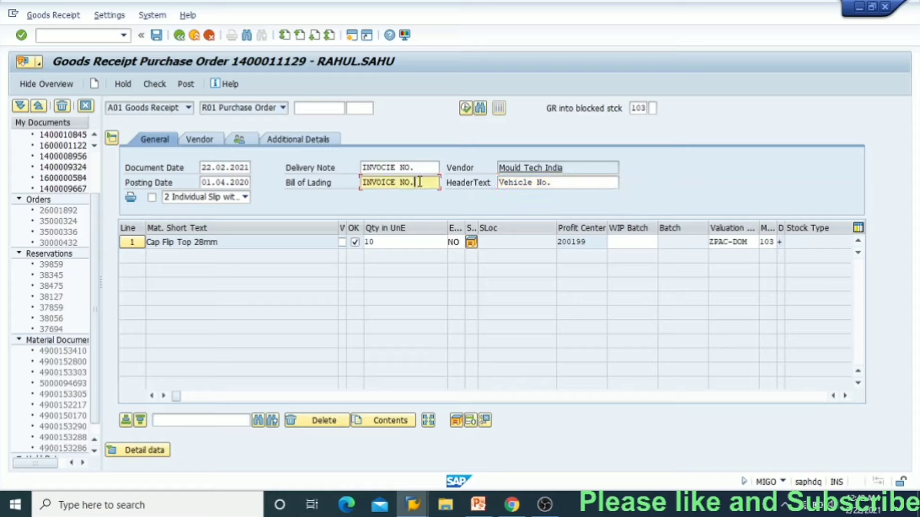
click(570, 182)
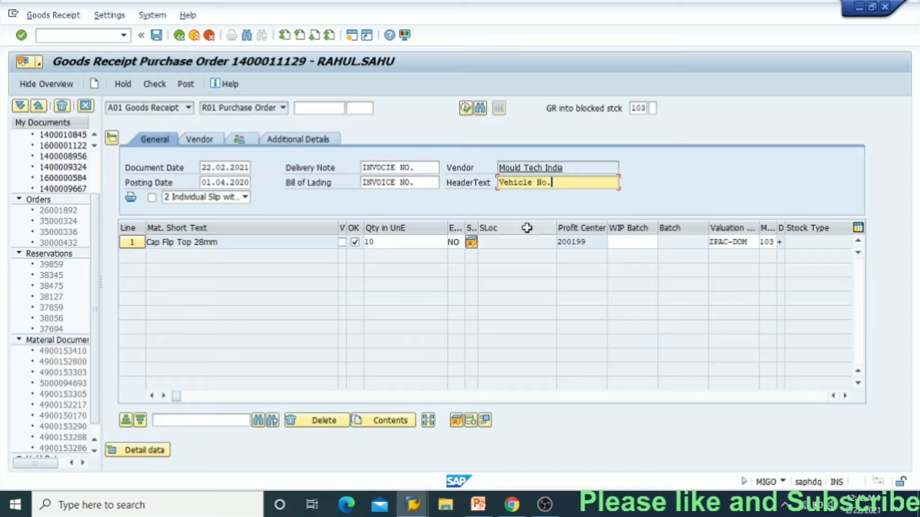
Step: Check the goods receipt, accept the message log and post the document
click(155, 85)
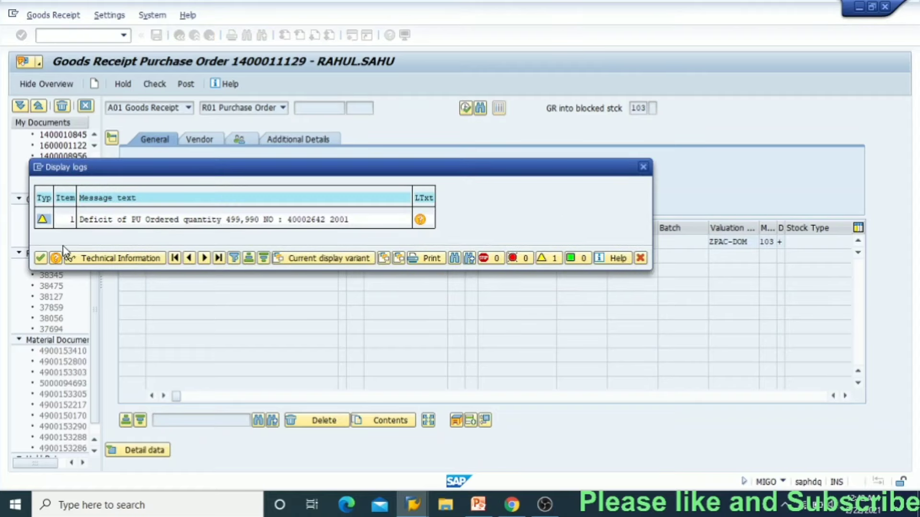
click(39, 259)
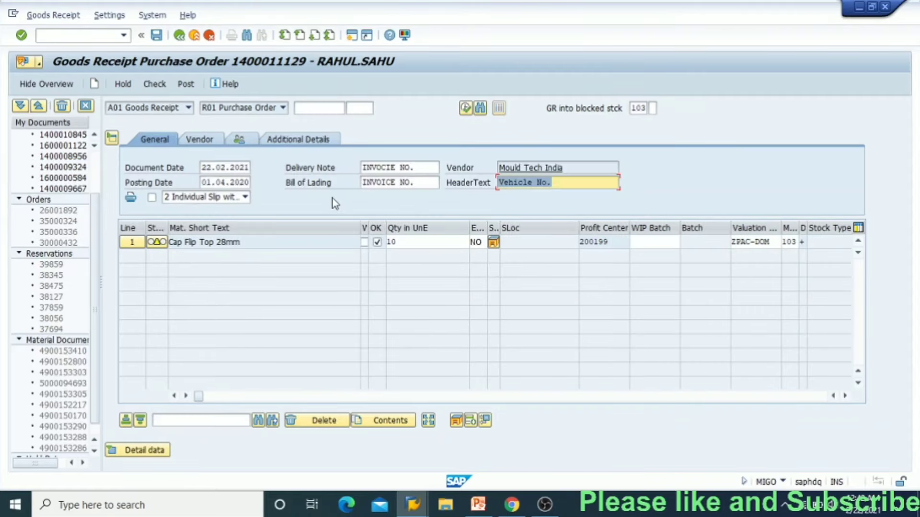
click(186, 85)
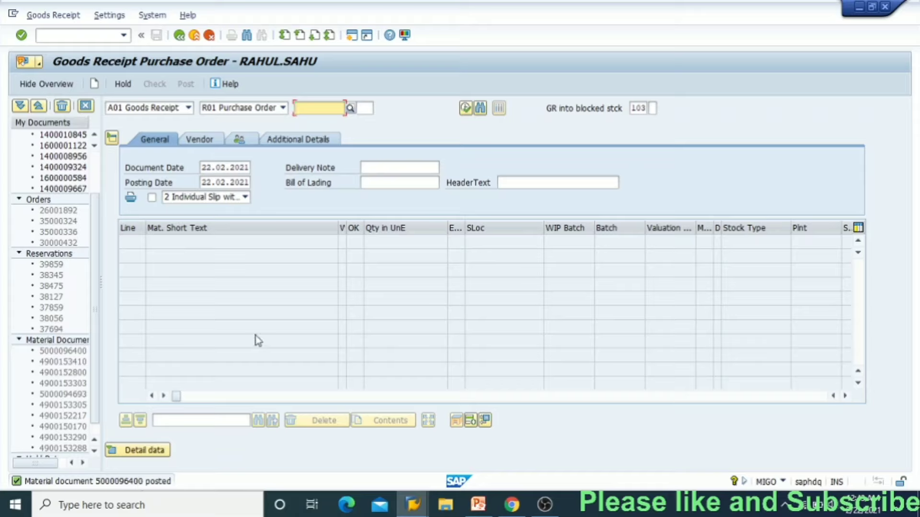
Step: Choose the action A05 Release GR Blocked Stock and load the material document that was just posted
click(166, 109)
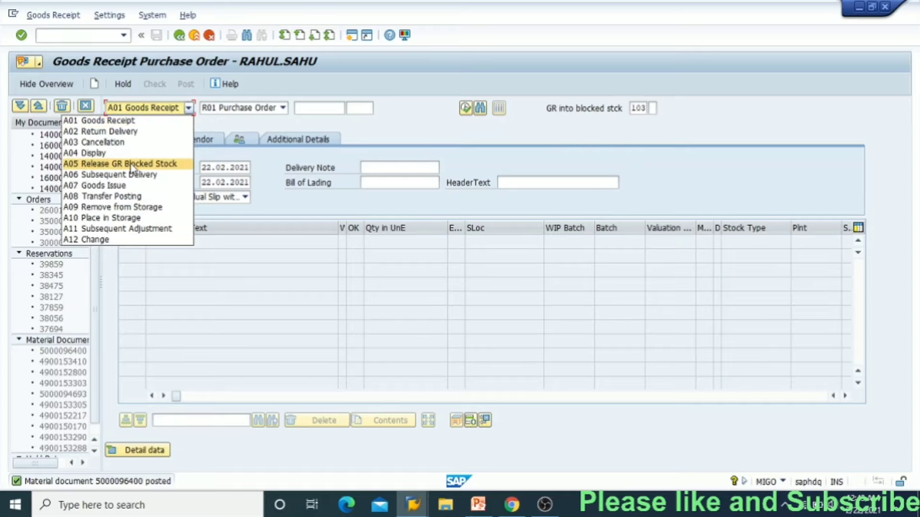
click(145, 164)
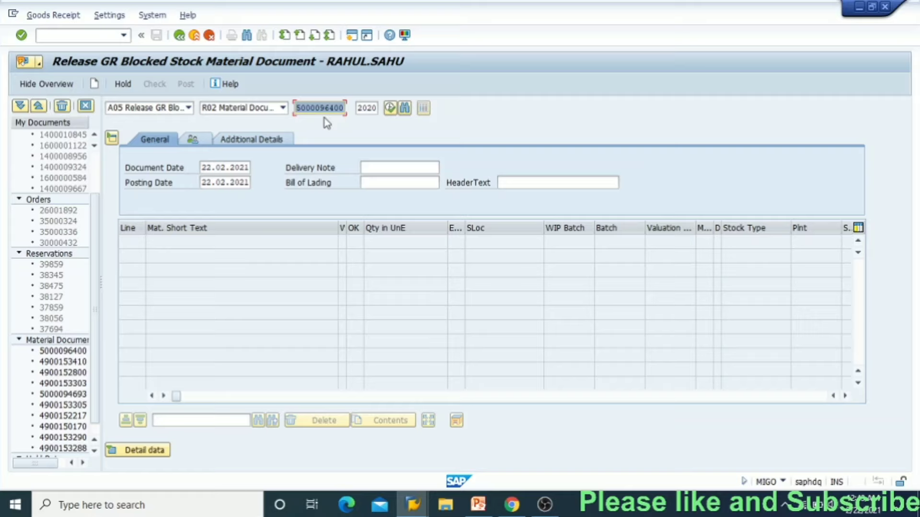
key(Return)
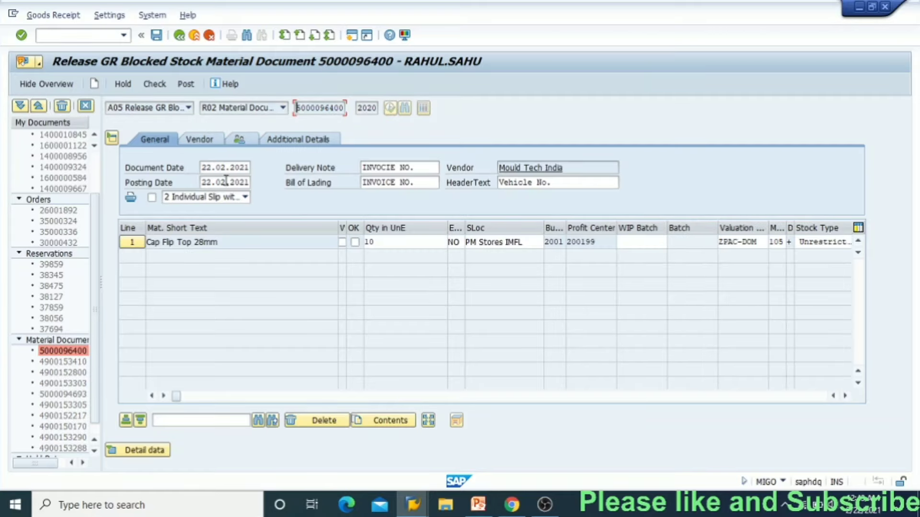
Step: Set the posting date of the blocked stock release to 01.04.2020
click(207, 182)
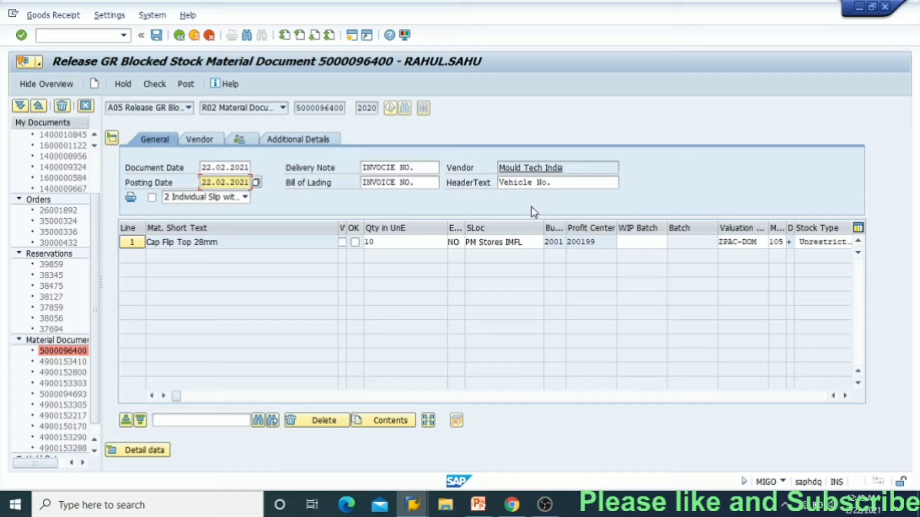
key(Delete)
key(Delete)
key(Delete)
key(Delete)
key(Delete)
key(Delete)
key(Delete)
key(Delete)
key(Delete)
key(Delete)
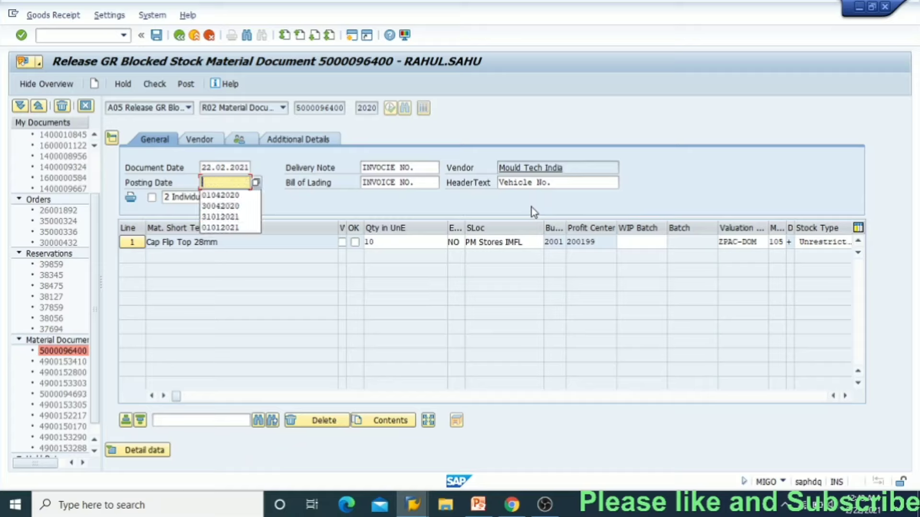
key(Down)
key(Return)
key(Return)
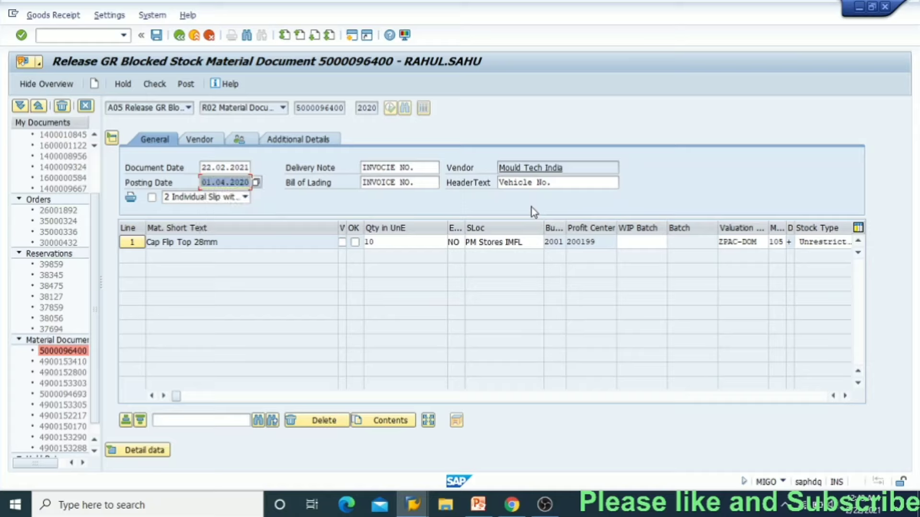
Step: Mark the Cap Flip Top 28mm line as OK and post the blocked stock release
click(354, 243)
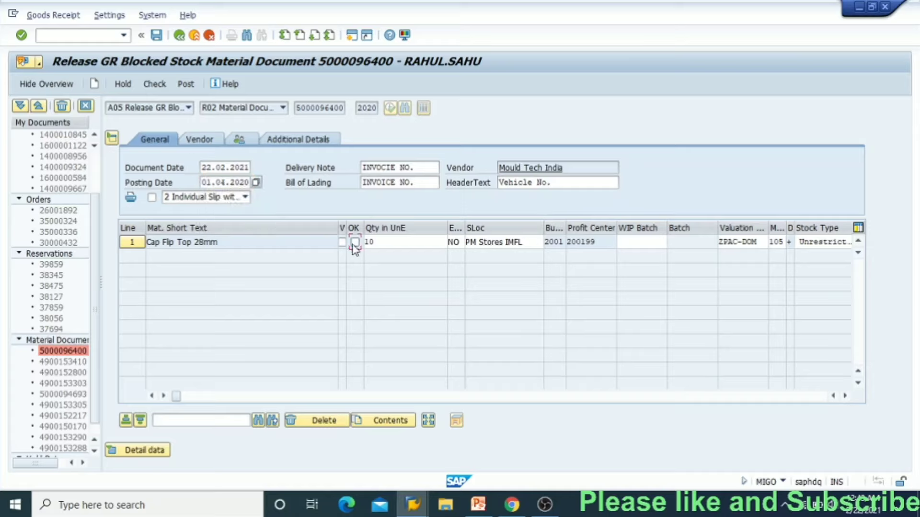
click(599, 183)
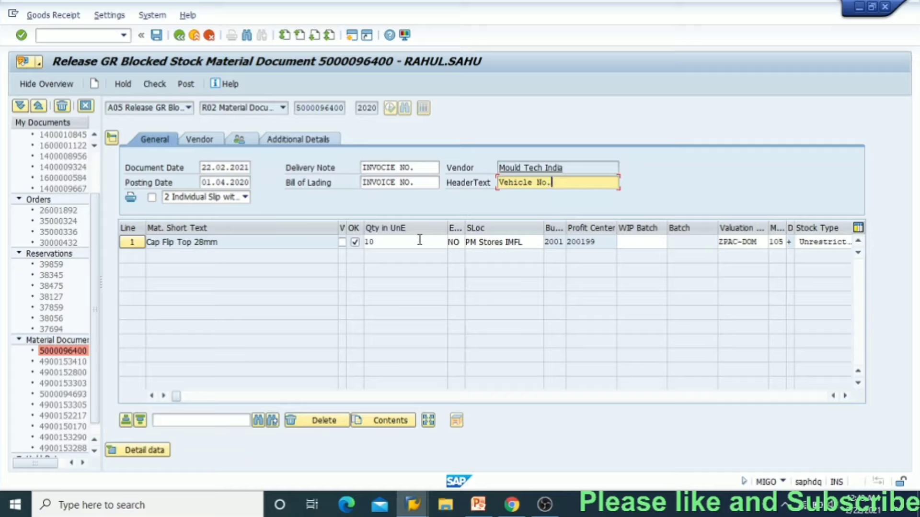
click(531, 241)
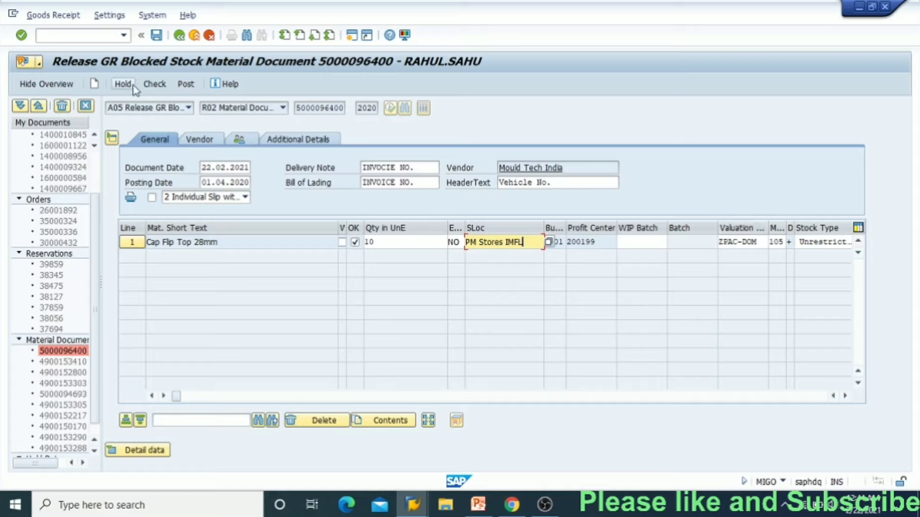
click(186, 85)
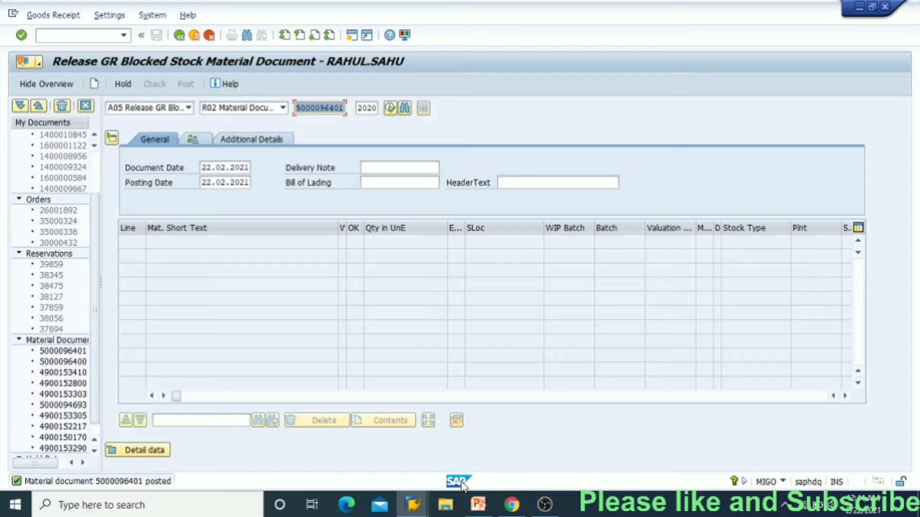
Step: Switch to PowerPoint and review the slide of MIGO movement types and their descriptions as a slide show
click(478, 504)
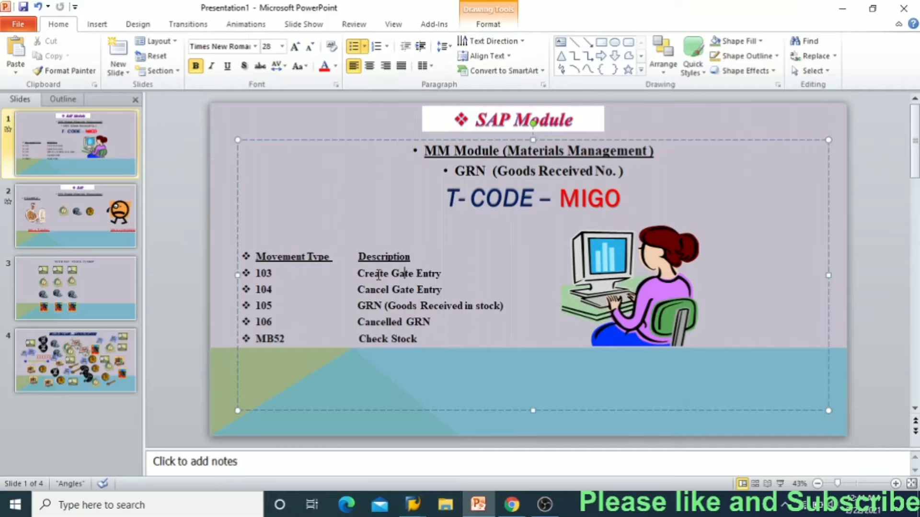
key(F5)
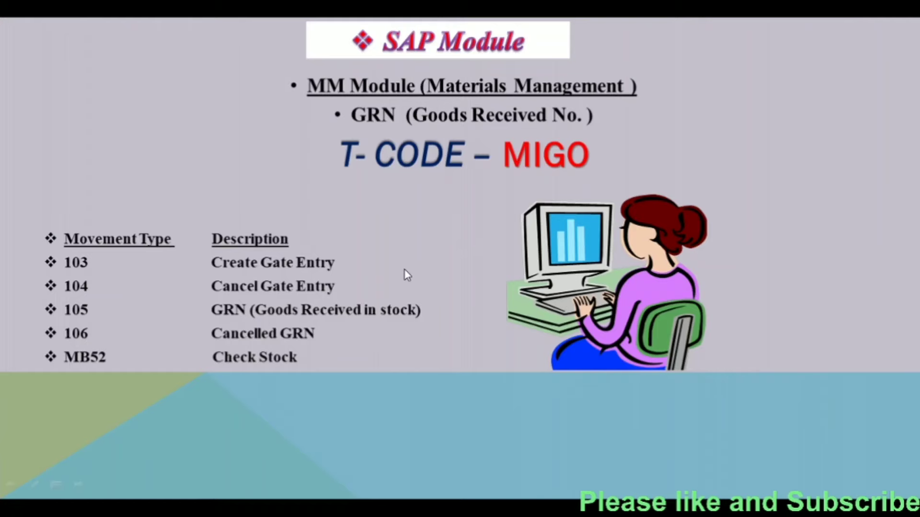
key(Escape)
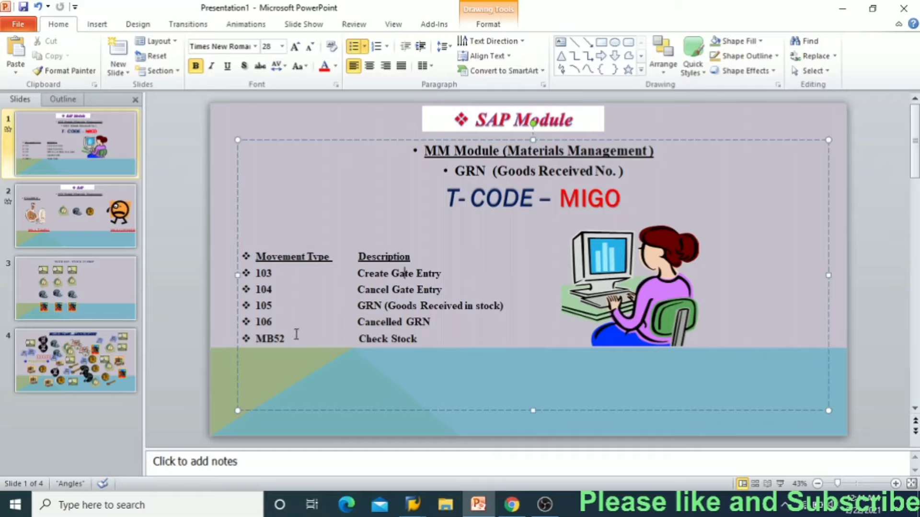
Step: Switch back to SAP, dismiss the broken-connection error without its detailed description, and return to the Release GR Blocked Stock window
mouse_move(412, 504)
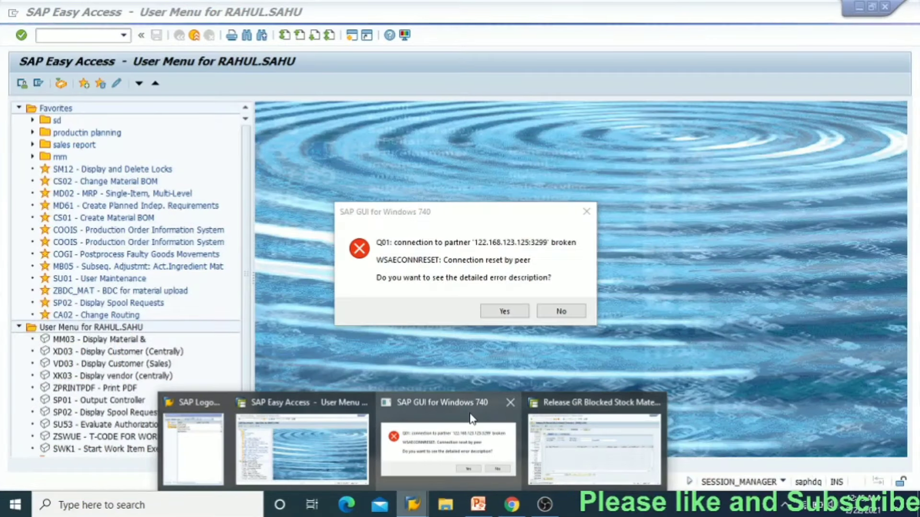
click(471, 419)
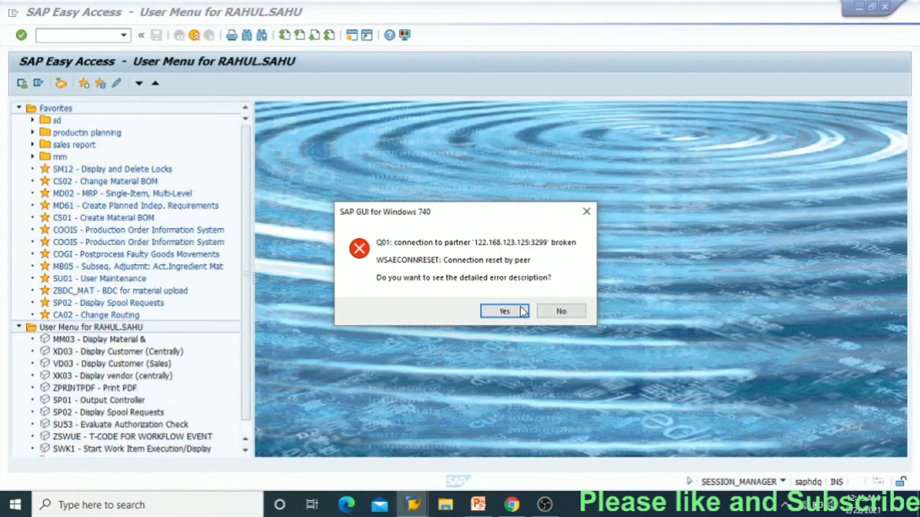
click(561, 310)
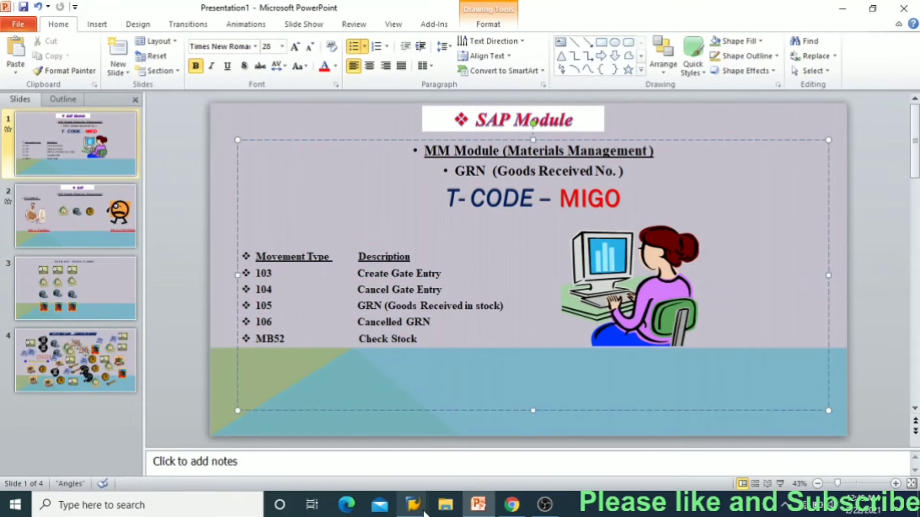
mouse_move(413, 504)
click(441, 445)
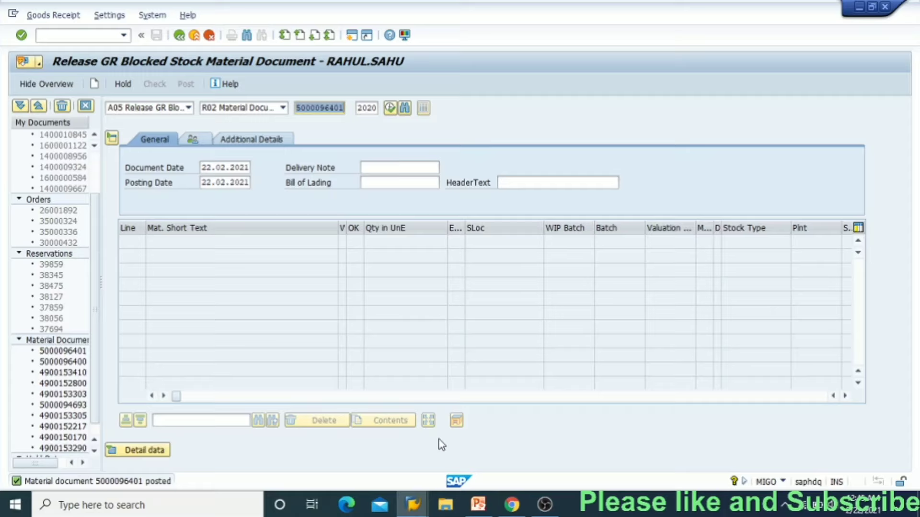
mouse_move(418, 508)
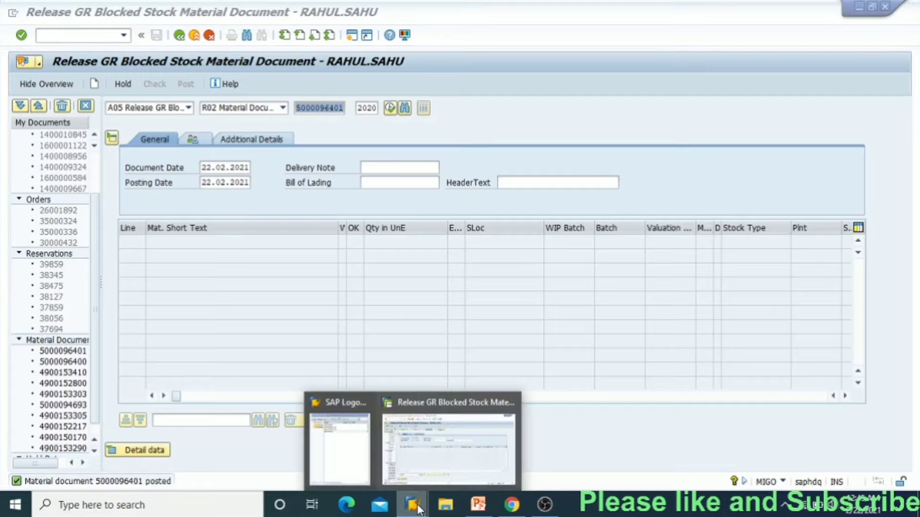
click(421, 467)
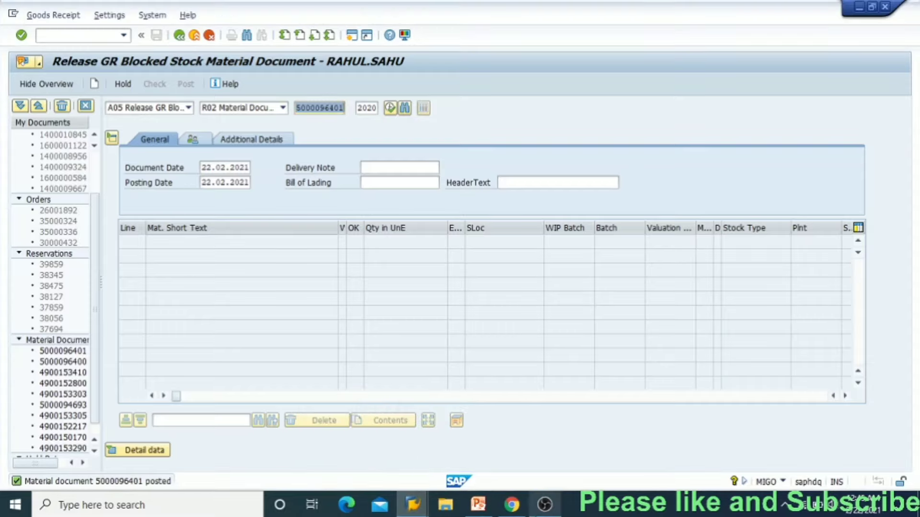